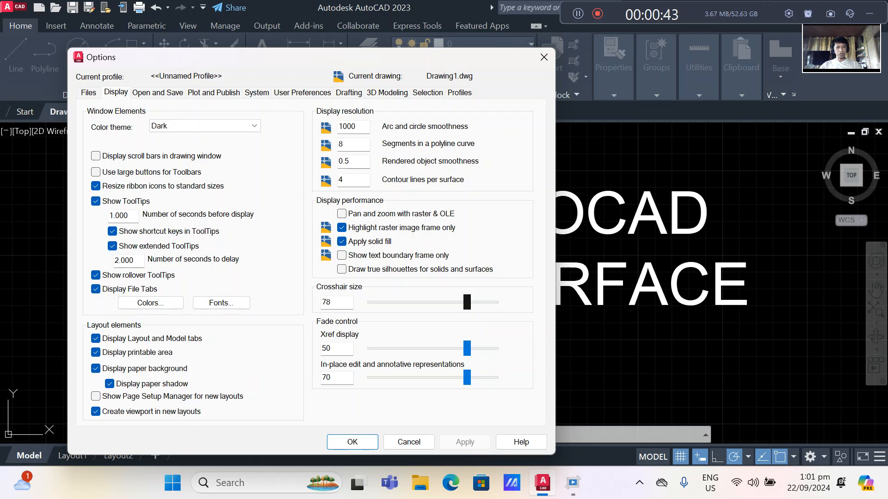
# Step: Set the crosshair size to 50 in the display options
pyautogui.moveTo(467, 302); pyautogui.dragTo(427, 303)
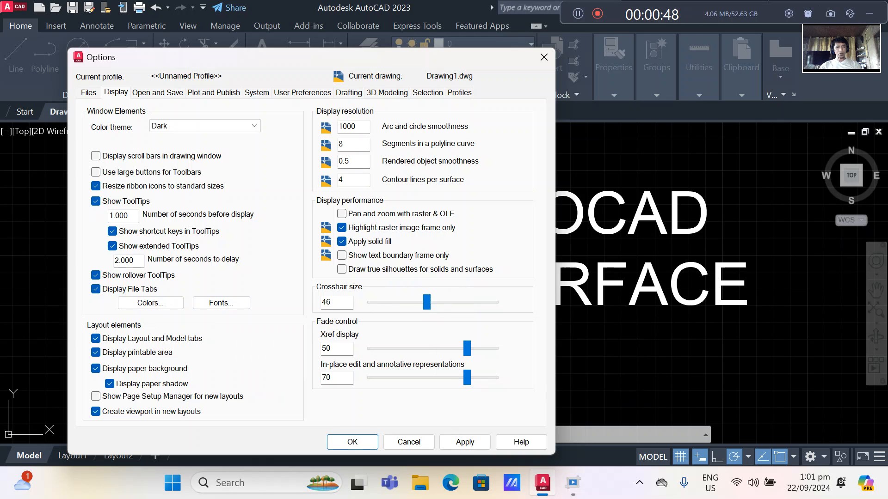
pyautogui.doubleClick(330, 303)
pyautogui.write('50')
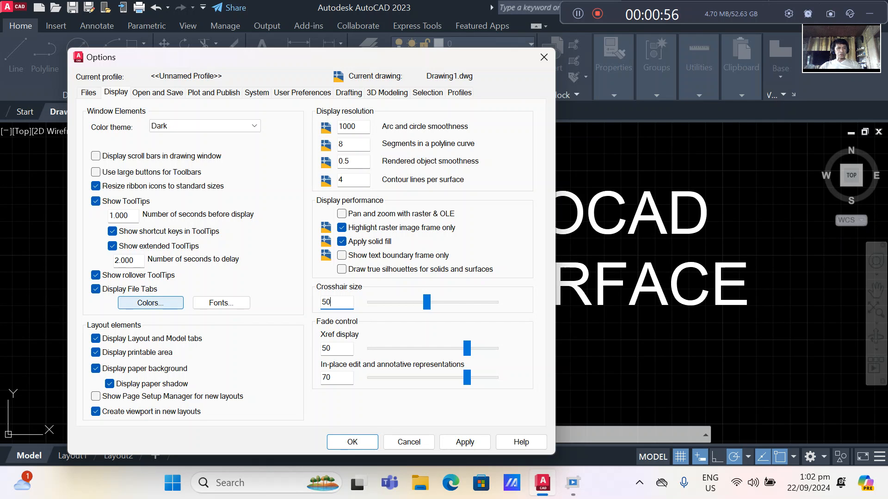
# Step: Set the 2D model space uniform background to a dark blue true color, RGB 5,15,102
pyautogui.click(151, 303)
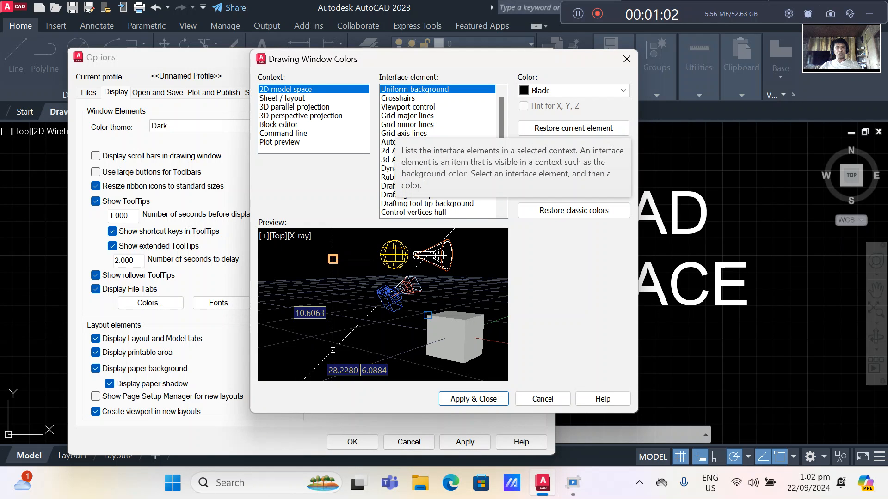
pyautogui.click(574, 90)
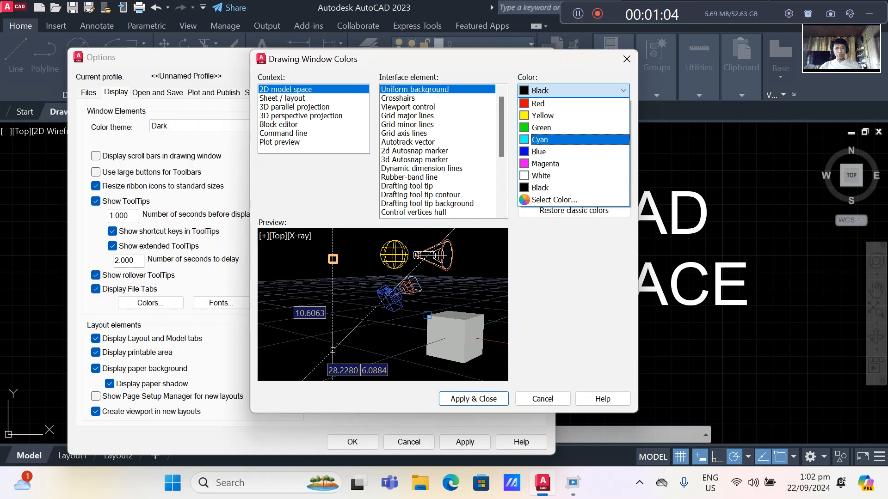
pyautogui.press('Return')
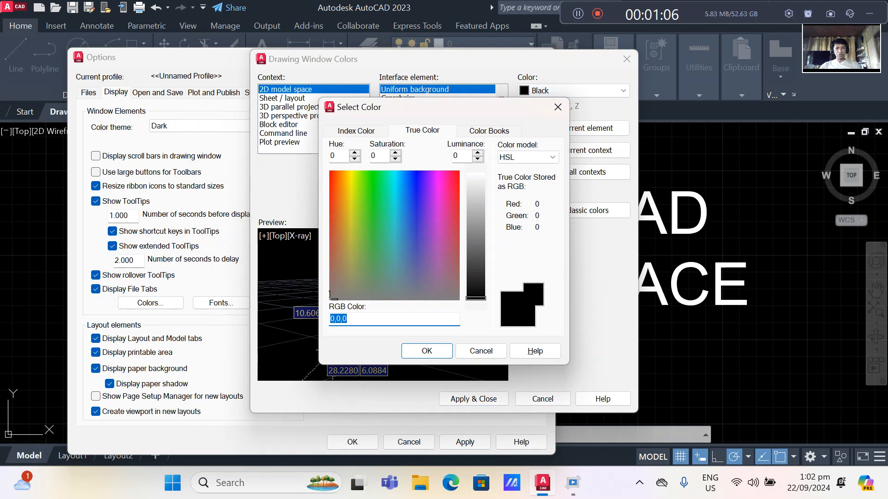
pyautogui.click(413, 181)
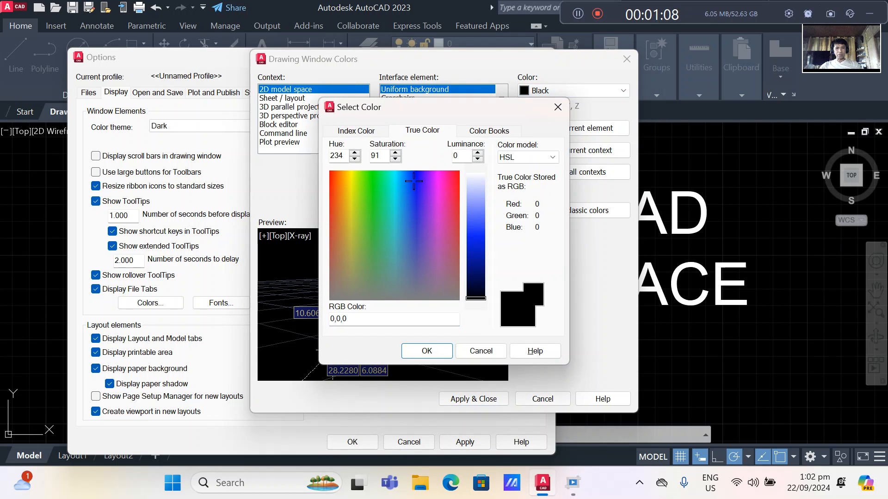
pyautogui.click(475, 290)
pyautogui.moveTo(475, 289); pyautogui.dragTo(475, 271)
pyautogui.click(427, 350)
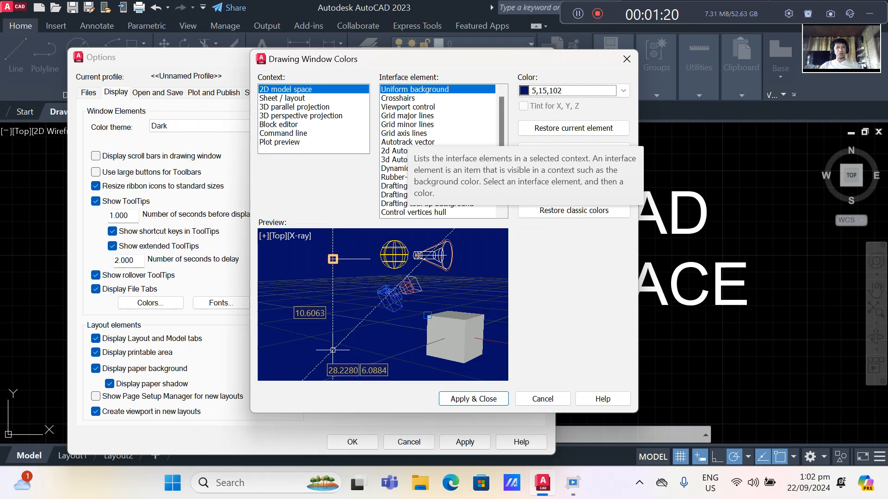
# Step: Color the 2D model space grid major lines White and the grid minor lines Red
pyautogui.click(407, 116)
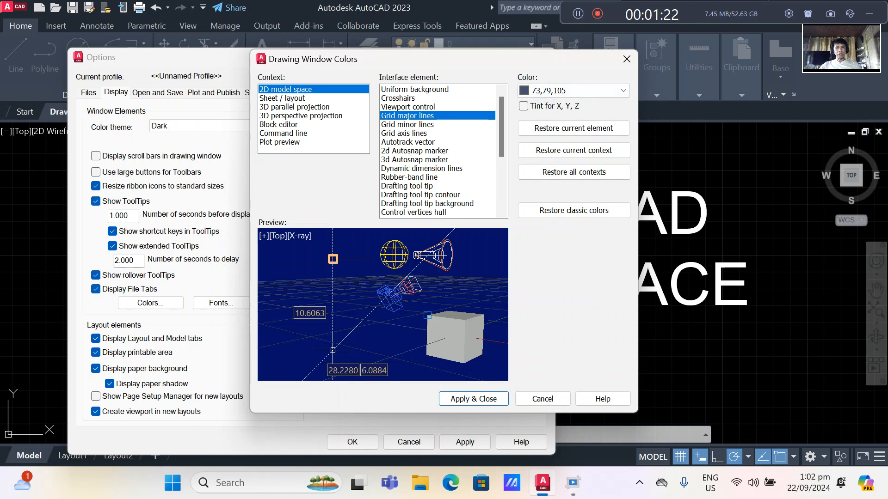
pyautogui.click(573, 91)
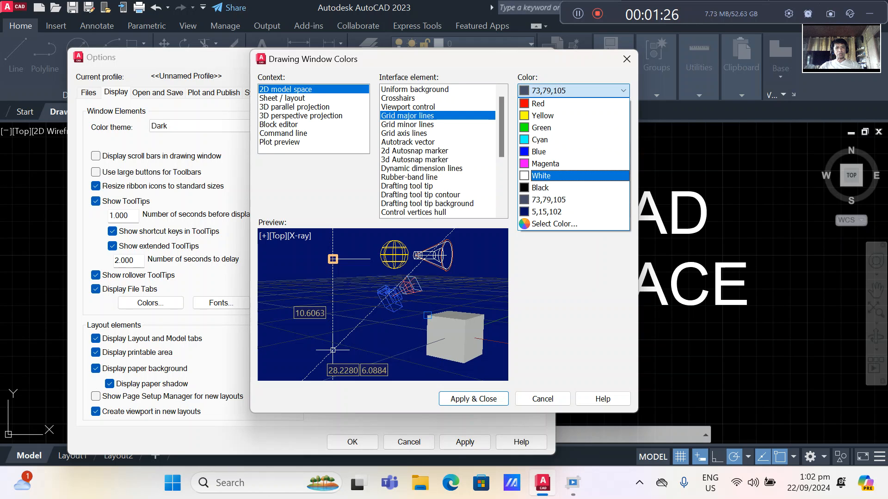
pyautogui.click(573, 176)
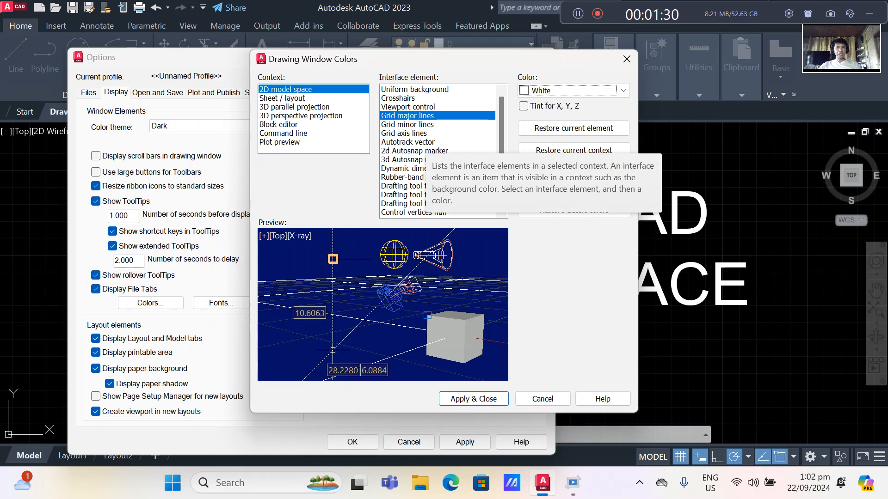
pyautogui.click(419, 124)
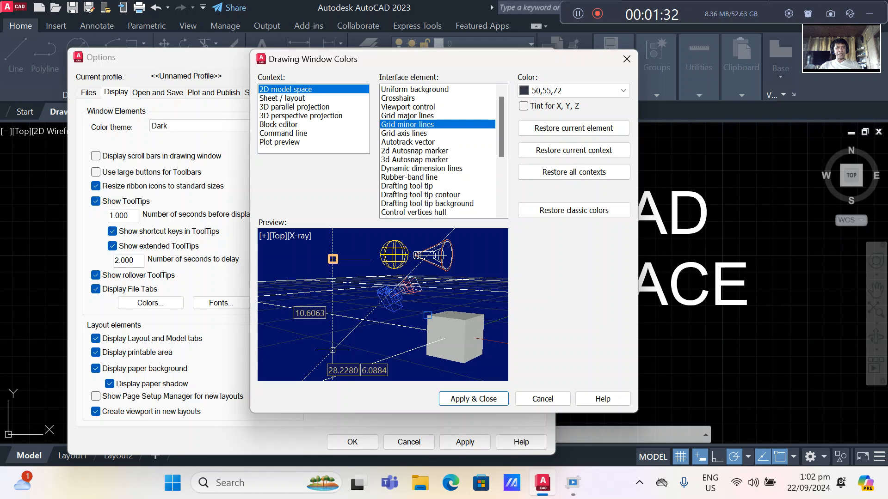
pyautogui.click(574, 91)
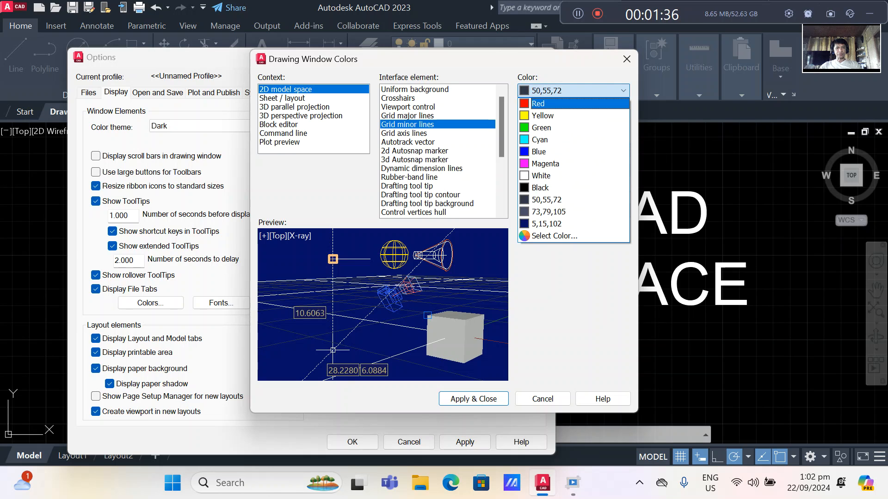
pyautogui.click(555, 103)
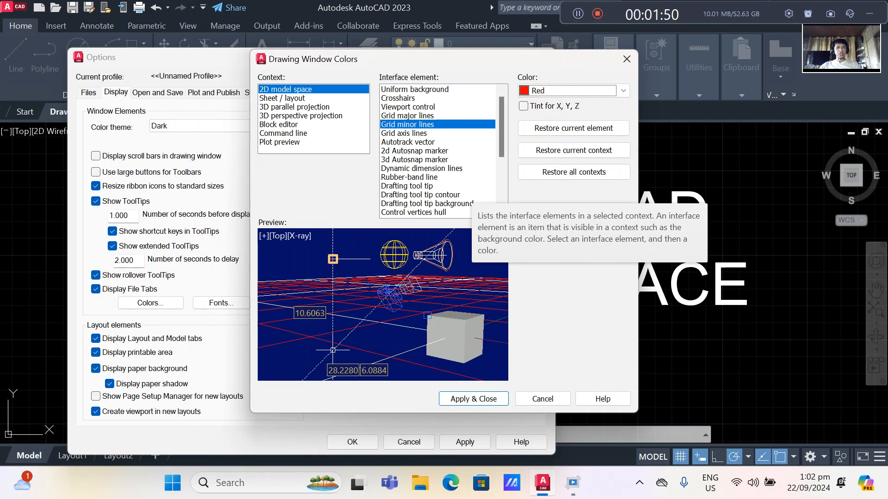
# Step: Set the 2D model space crosshairs to Cyan with Tint for X, Y, Z enabled, and apply the drawing window colors
pyautogui.click(398, 98)
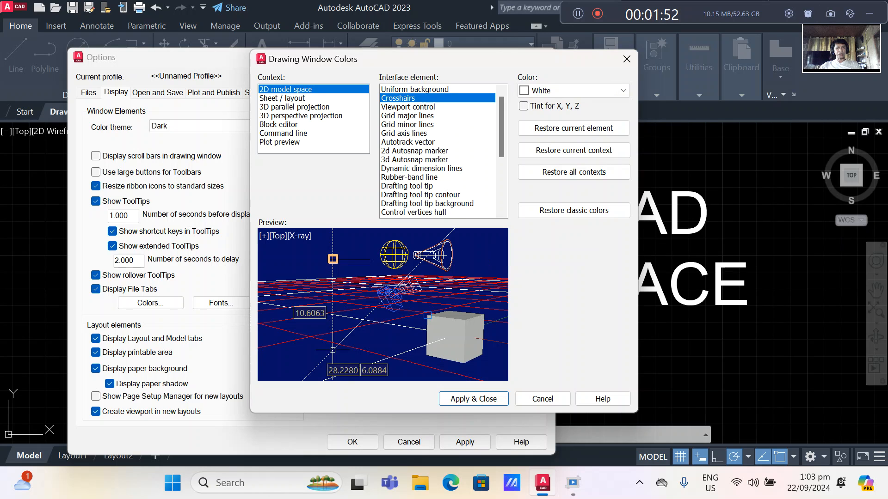
pyautogui.click(573, 91)
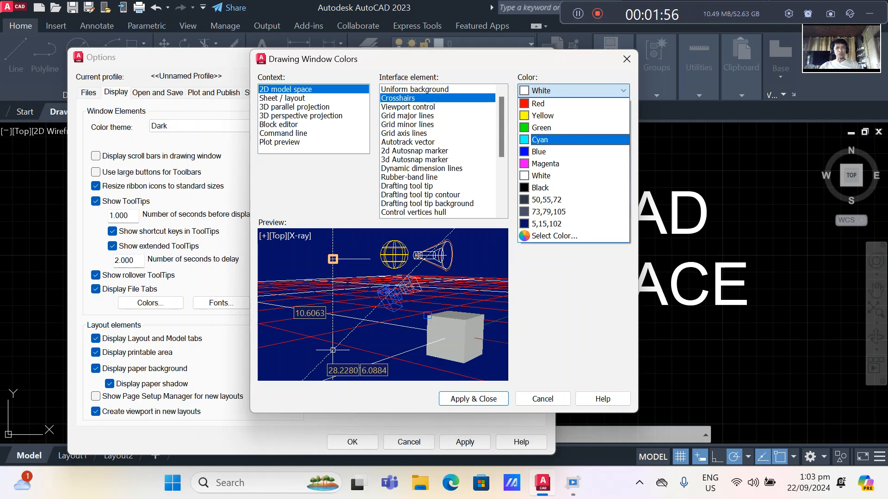
pyautogui.click(545, 139)
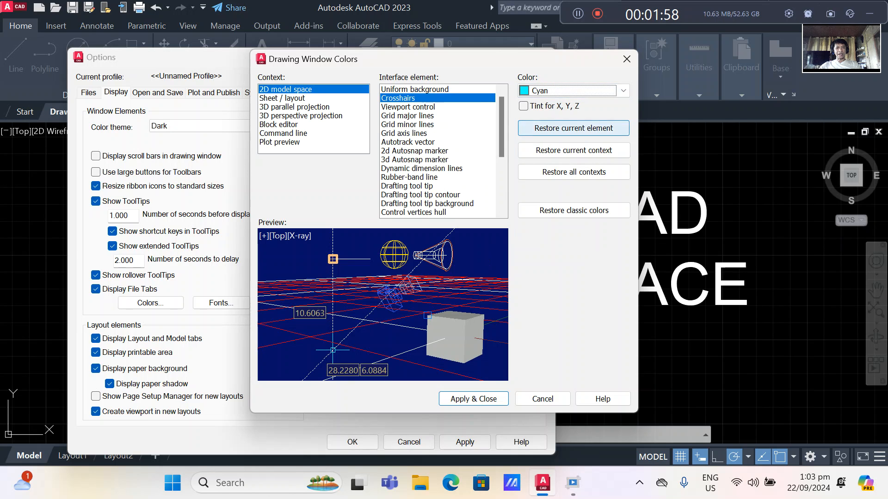
pyautogui.click(523, 106)
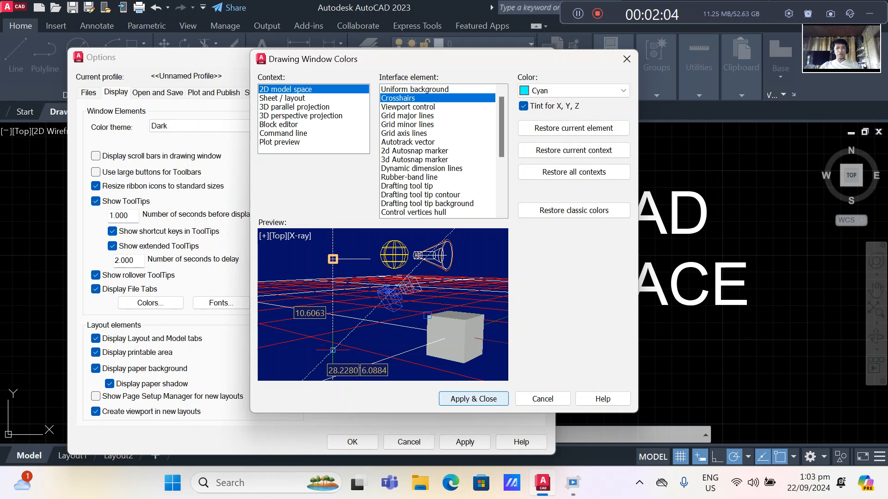
pyautogui.press('Return')
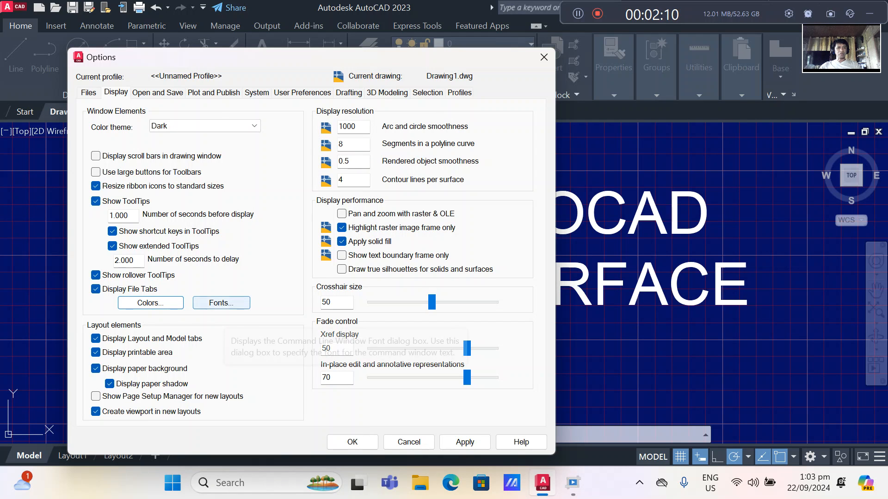
# Step: Look through the command line window fonts and accept Consolas, Regular, size 10
pyautogui.click(221, 303)
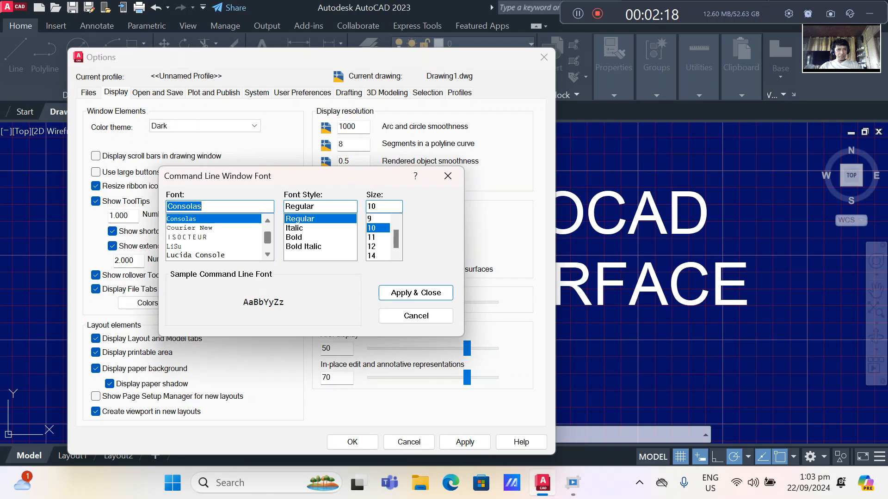
pyautogui.scroll(2, 213, 238)
pyautogui.scroll(-1, 213, 237)
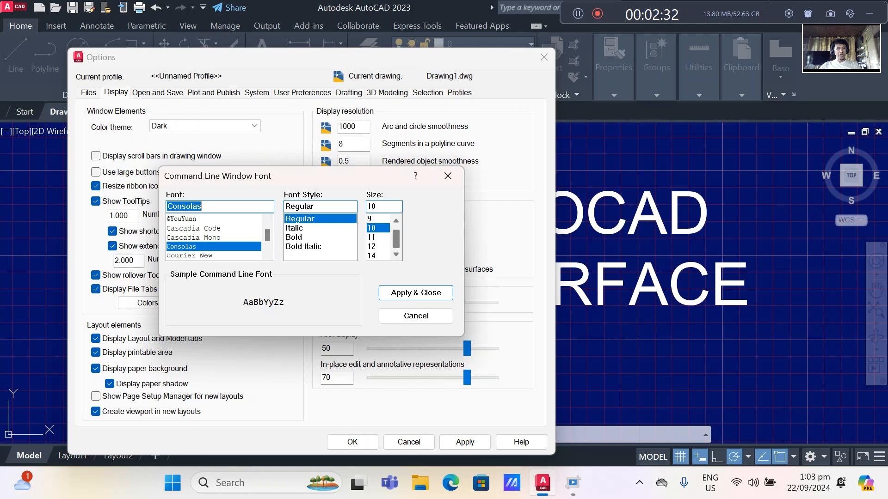
pyautogui.click(415, 293)
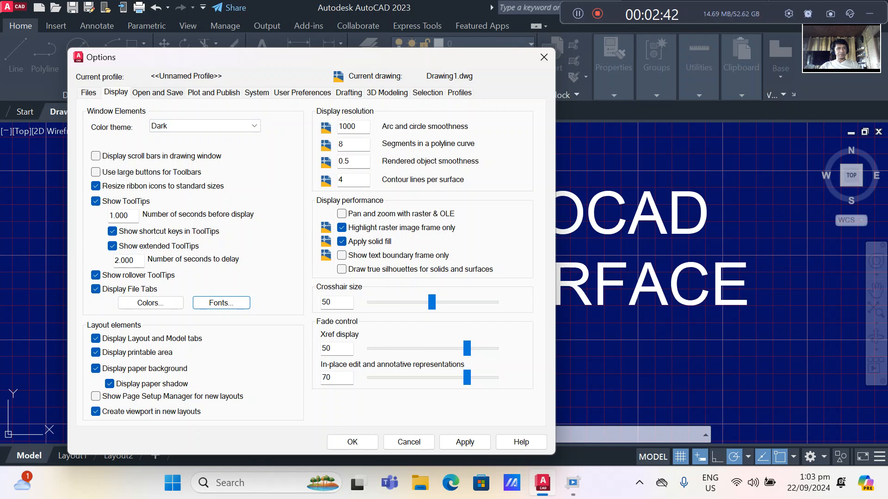
# Step: Set the default save format to AutoCAD 2010/LT2010 Drawing (*.dwg) and check the automatic save interval
pyautogui.hotkey('ctrl', 'Tab')
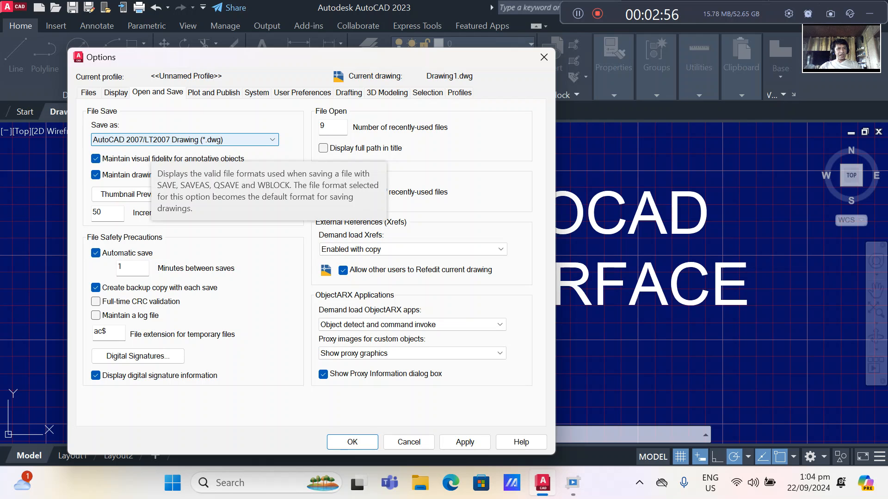
pyautogui.click(152, 140)
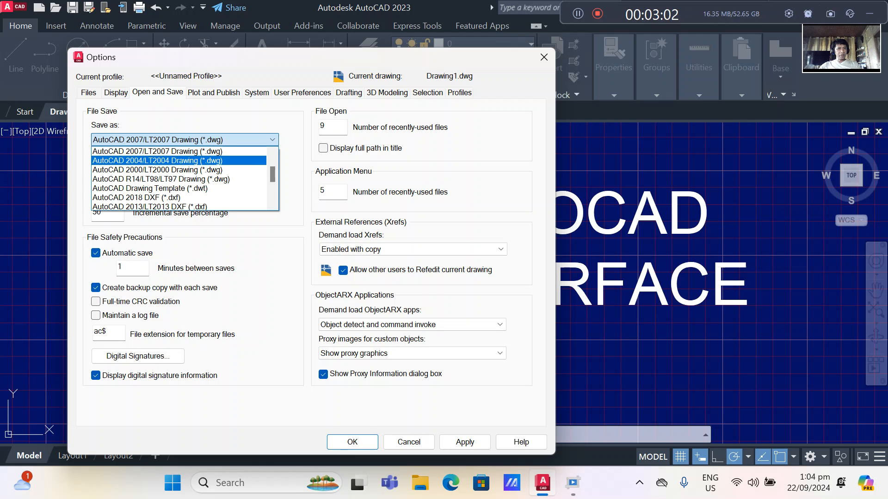
pyautogui.scroll(1, 179, 160)
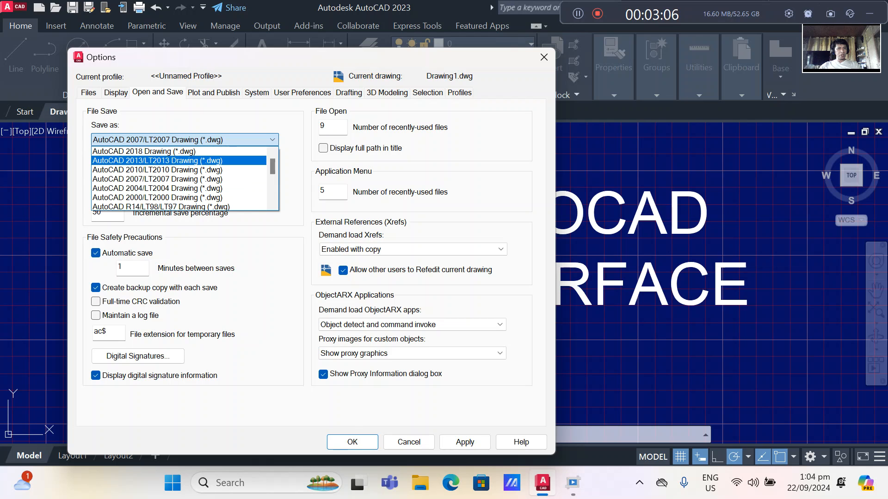
pyautogui.click(179, 170)
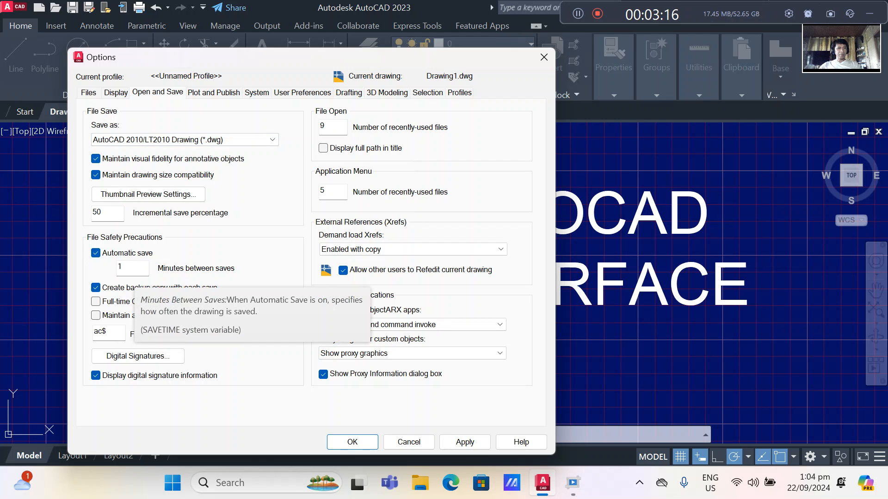
pyautogui.moveTo(129, 267); pyautogui.dragTo(116, 268)
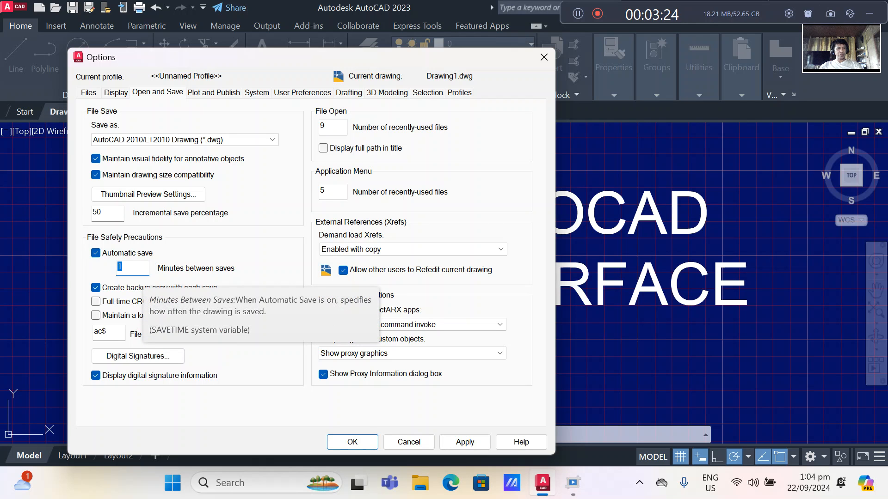
pyautogui.click(140, 267)
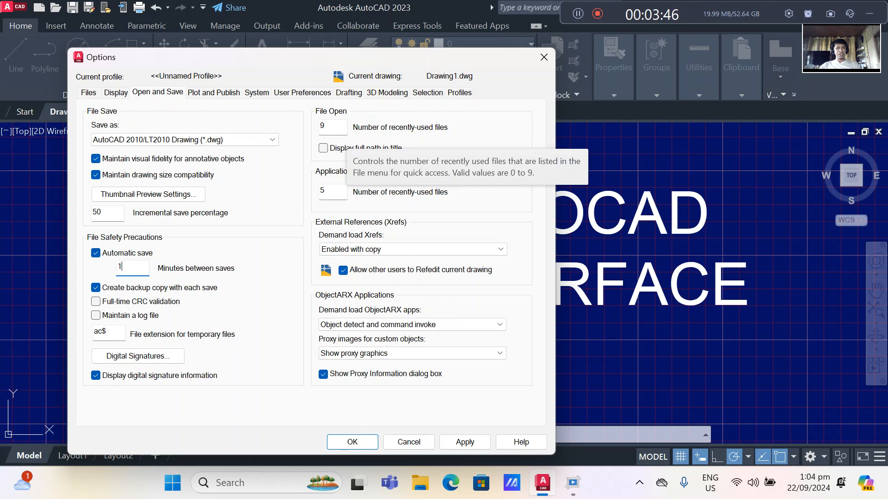
# Step: Set the File Open number of recently-used files to 5, check the Application Menu count, and apply the options
pyautogui.doubleClick(334, 127)
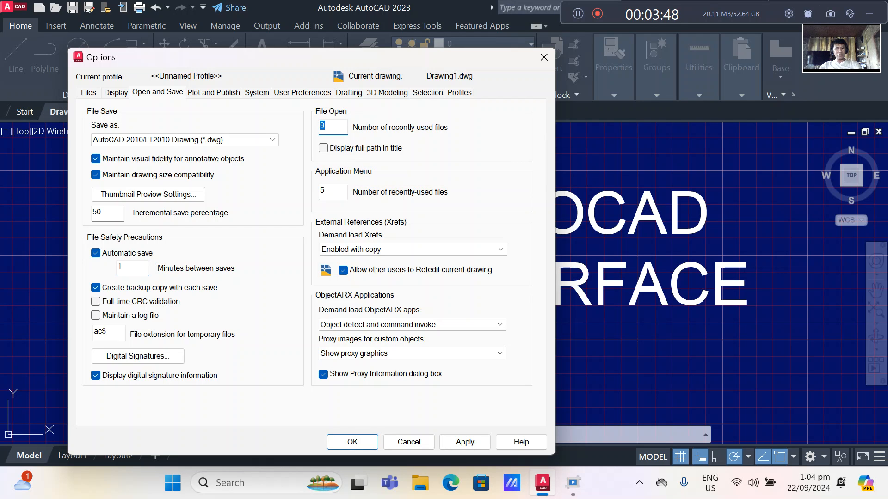
pyautogui.write('5')
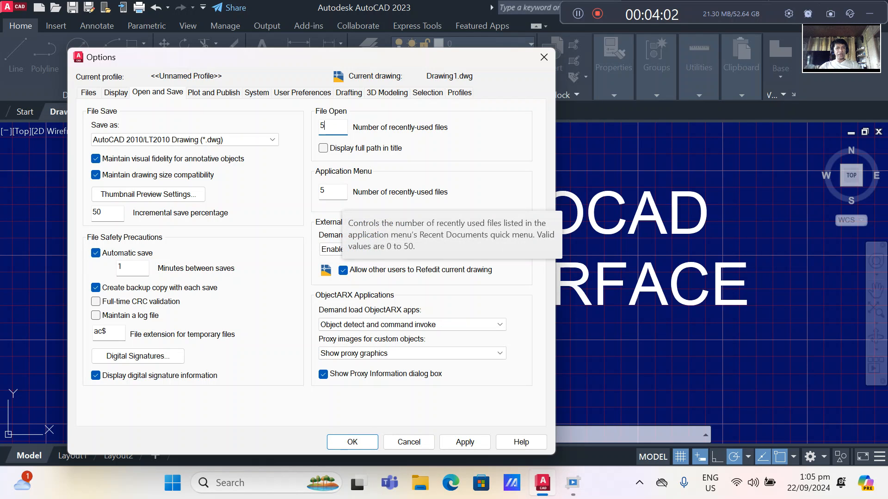
pyautogui.doubleClick(323, 190)
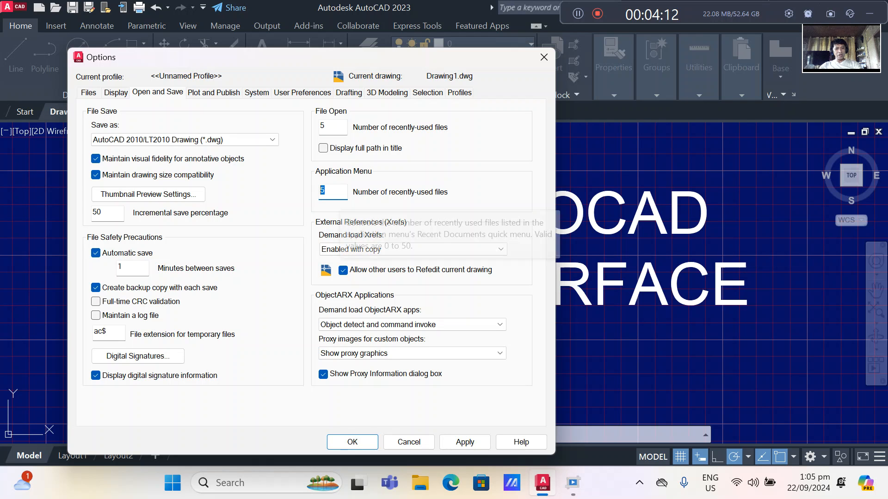
pyautogui.click(336, 193)
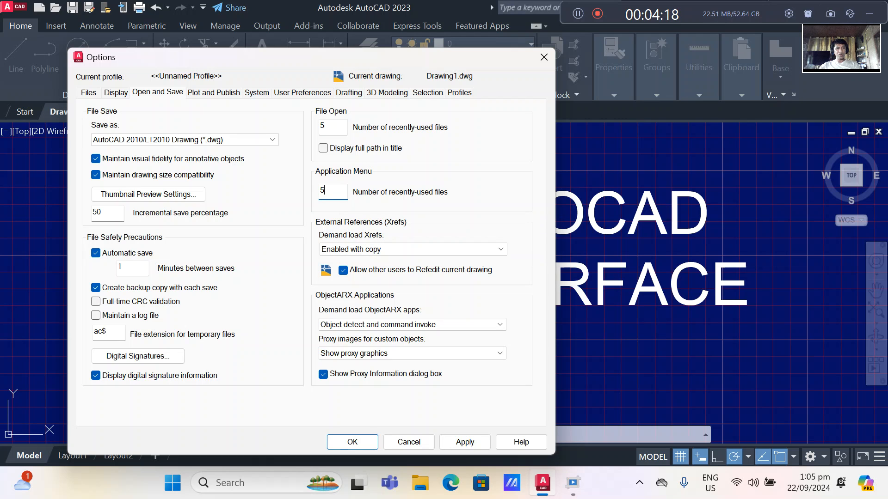
pyautogui.click(465, 441)
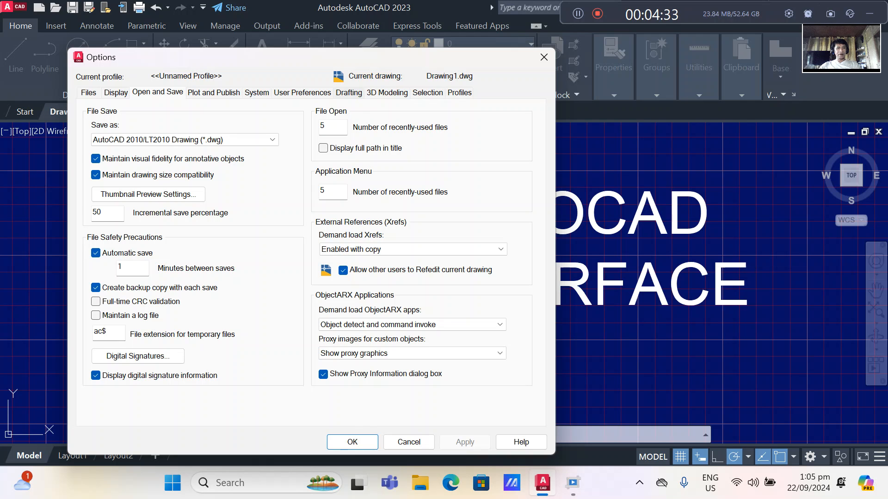
# Step: Reduce the aperture size slightly in the drafting options
pyautogui.click(348, 93)
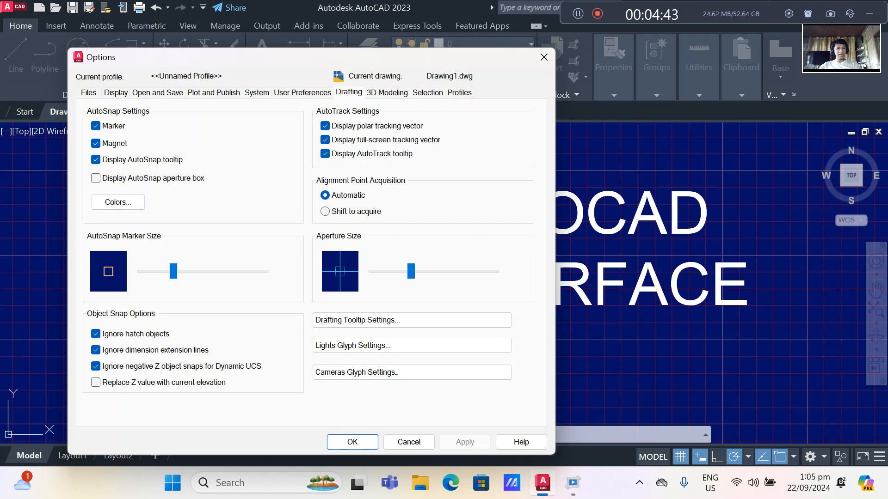
pyautogui.moveTo(173, 272)
pyautogui.mouseDown()
pyautogui.moveTo(207, 272)
pyautogui.moveTo(173, 272)
pyautogui.mouseUp()
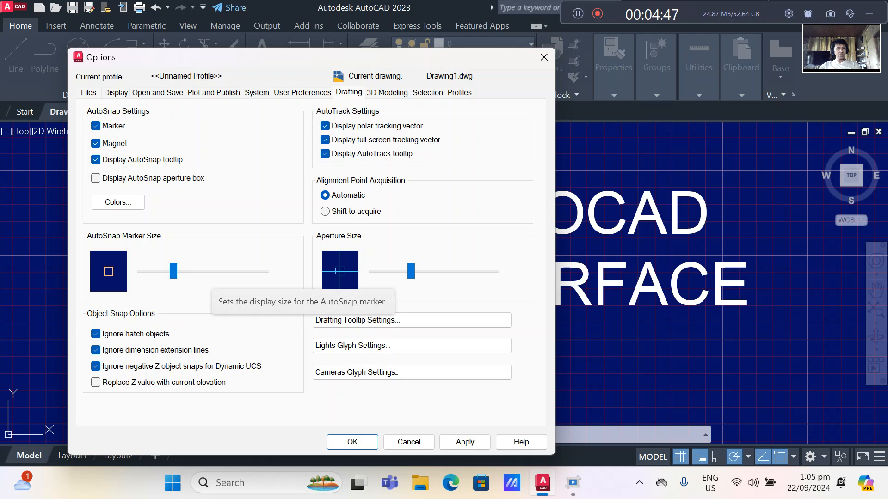
pyautogui.moveTo(411, 271)
pyautogui.mouseDown()
pyautogui.moveTo(430, 271)
pyautogui.moveTo(404, 271)
pyautogui.mouseUp()
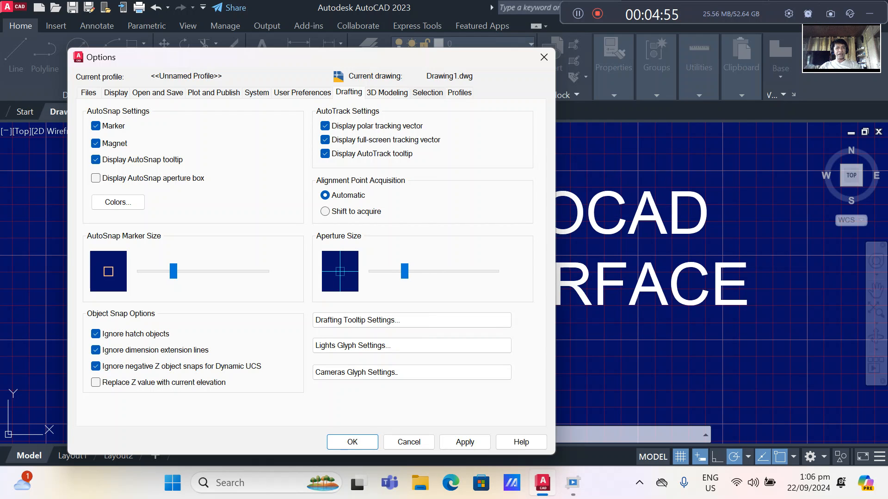
# Step: Review the pickbox and grip sizes in the selection options, apply the settings and close the Options dialog
pyautogui.click(428, 92)
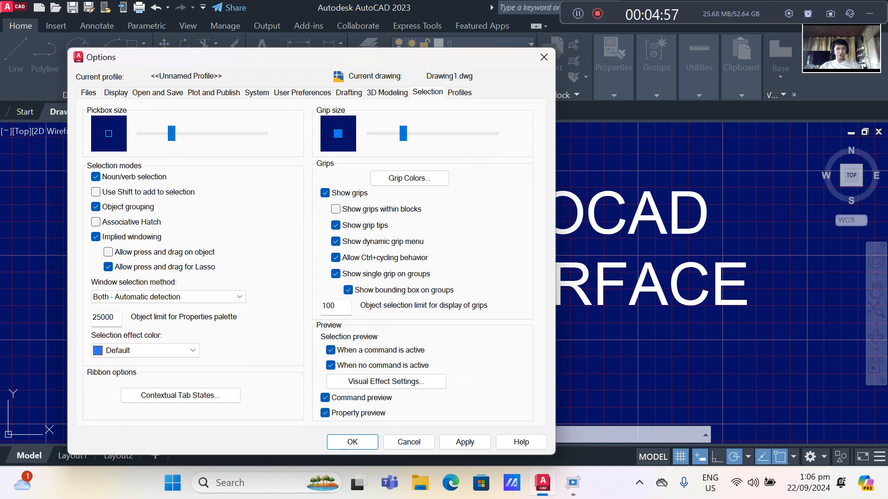
pyautogui.moveTo(172, 133)
pyautogui.mouseDown()
pyautogui.moveTo(196, 133)
pyautogui.moveTo(171, 133)
pyautogui.mouseUp()
pyautogui.moveTo(403, 134)
pyautogui.mouseDown()
pyautogui.moveTo(423, 134)
pyautogui.moveTo(403, 134)
pyautogui.mouseUp()
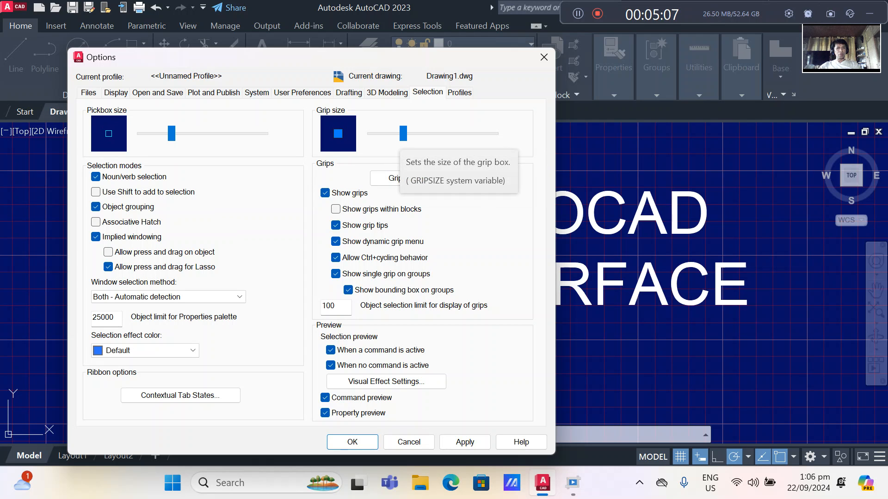
pyautogui.click(465, 442)
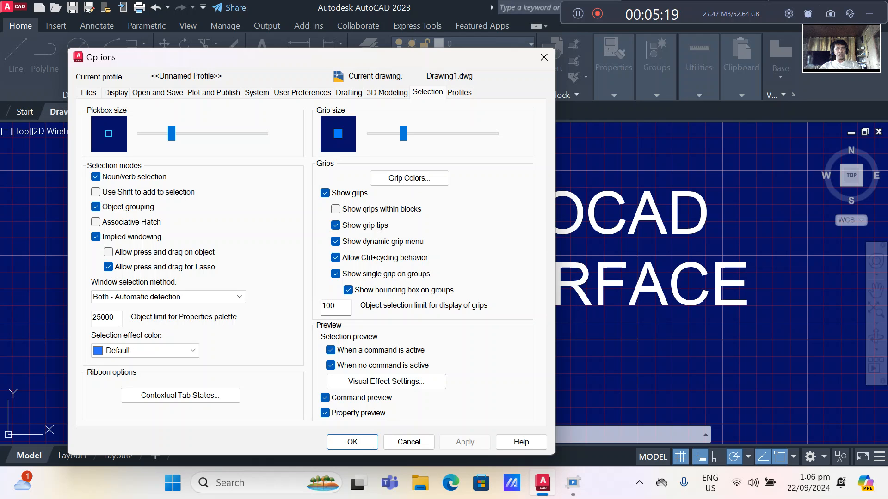
pyautogui.click(353, 442)
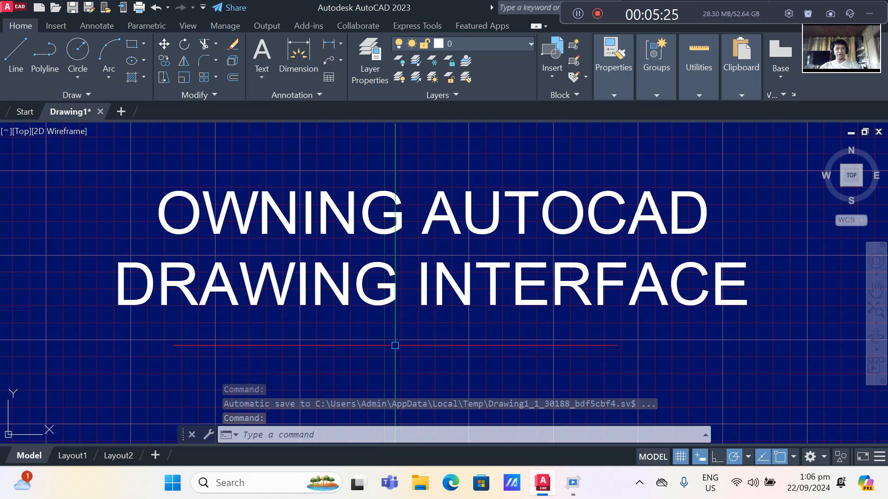
# Step: Examine the customized background, grid and crosshair around the title text at different zoom levels and view positions
pyautogui.scroll(2, 395, 346)
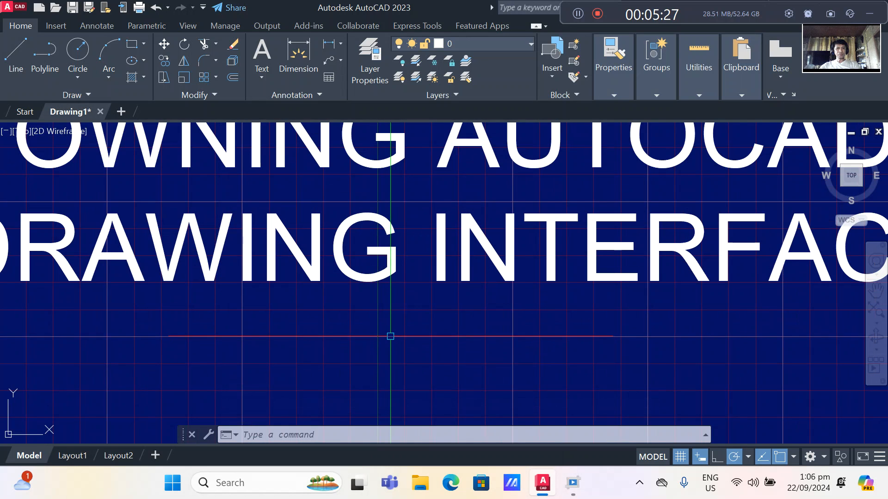
pyautogui.scroll(-2, 392, 336)
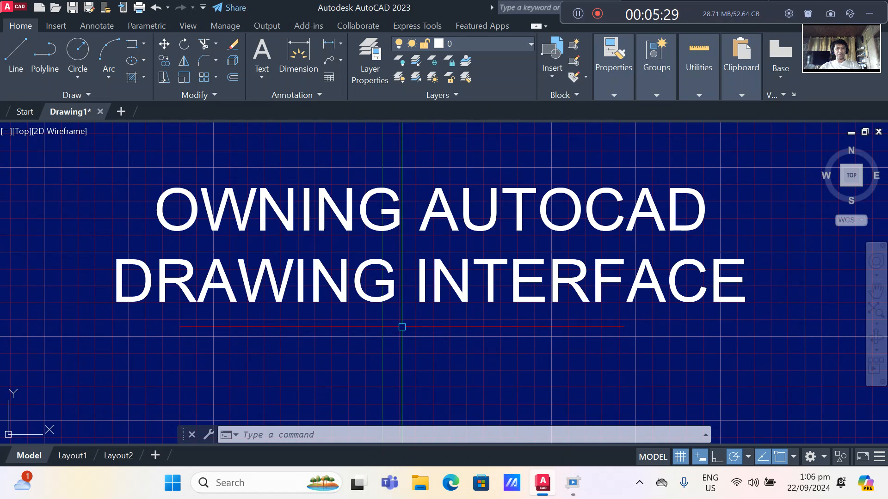
pyautogui.scroll(2, 397, 328)
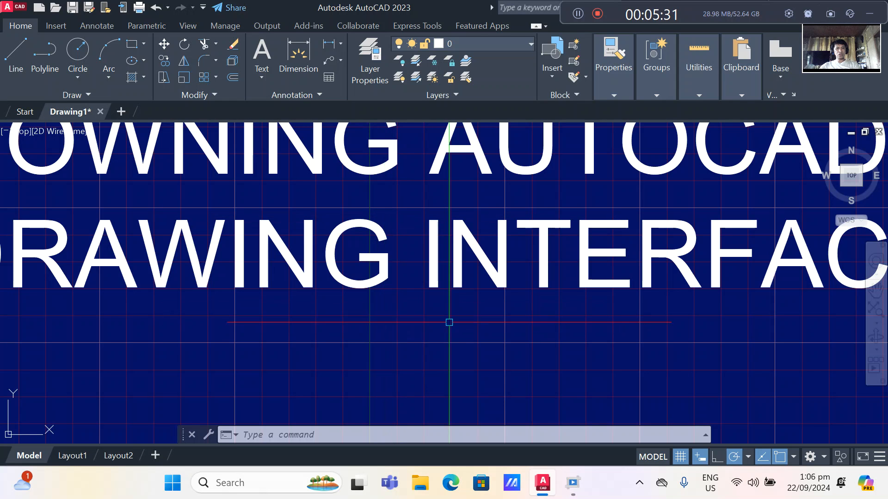
pyautogui.scroll(-2, 458, 278)
pyautogui.scroll(4, 433, 325)
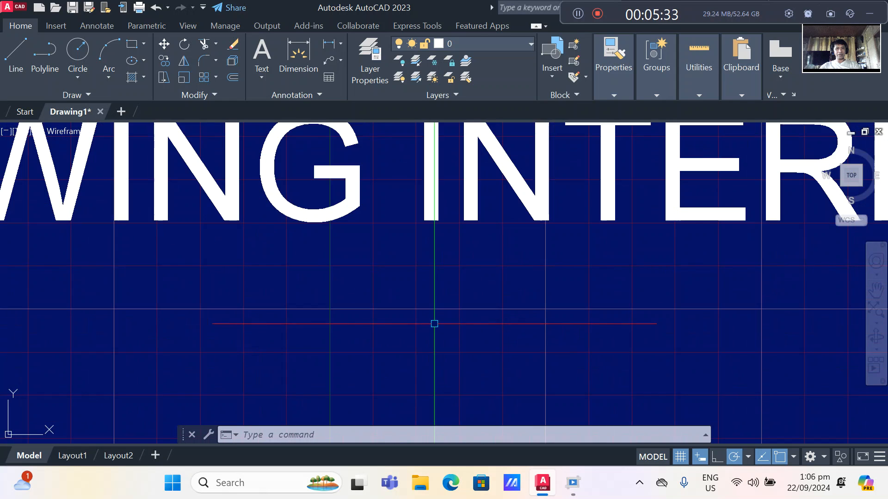
pyautogui.scroll(-5, 435, 327)
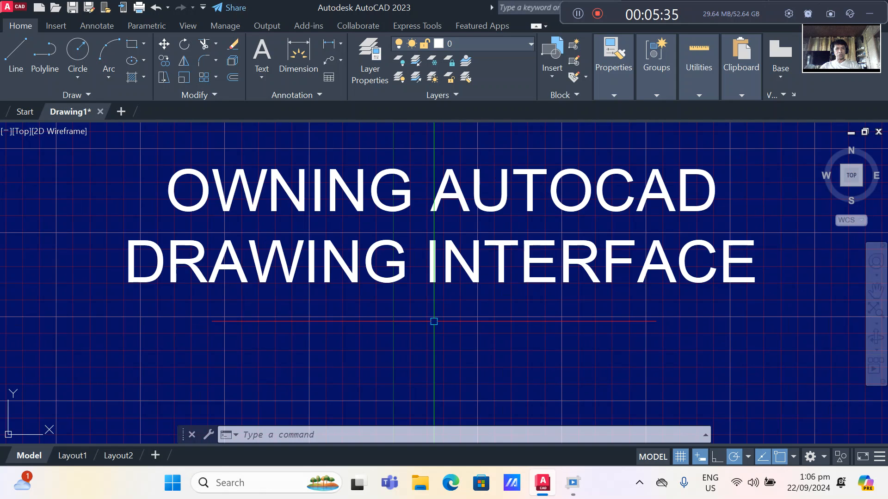
pyautogui.scroll(4, 439, 326)
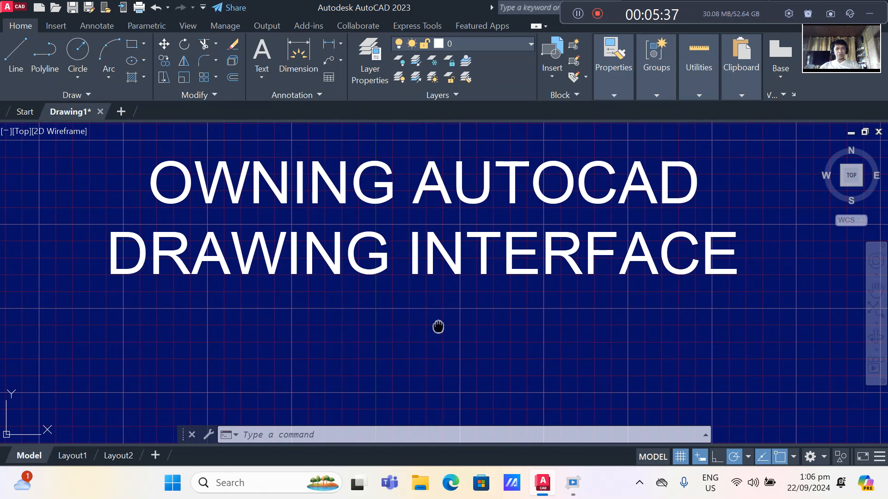
pyautogui.moveTo(439, 327); pyautogui.dragTo(413, 332, button='middle')
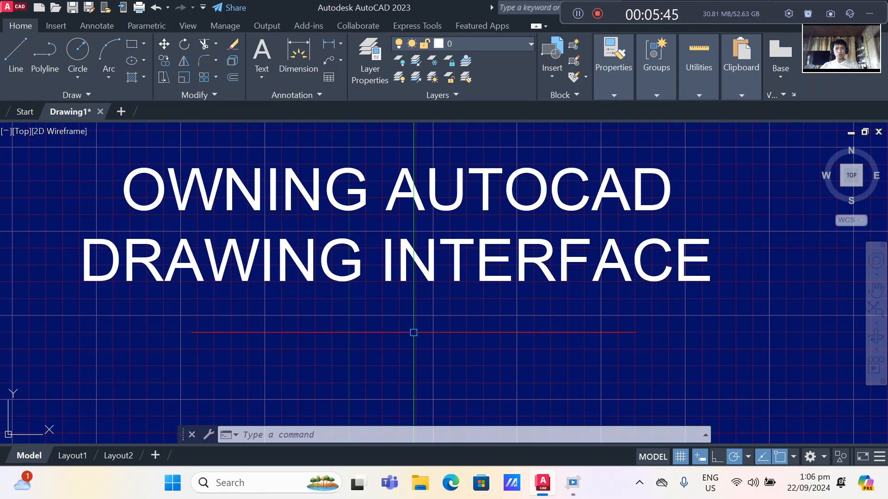
pyautogui.moveTo(374, 240); pyautogui.dragTo(439, 303, button='middle')
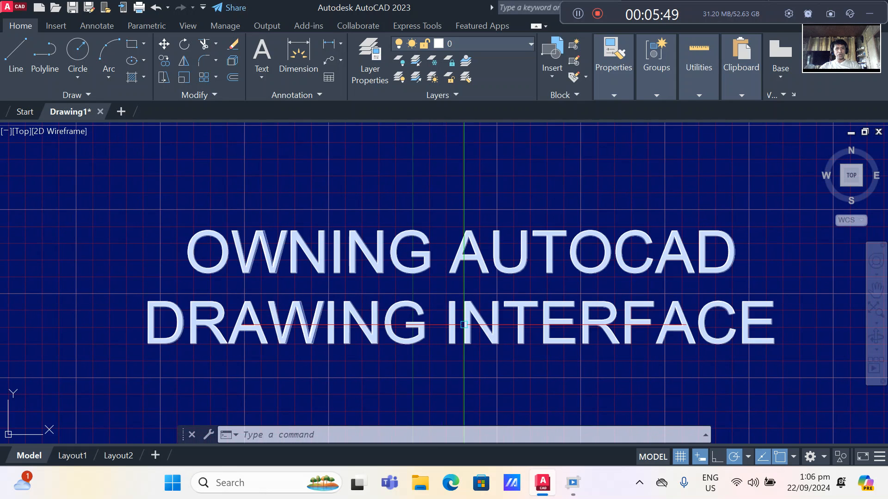
pyautogui.scroll(2, 490, 351)
pyautogui.scroll(-2, 578, 384)
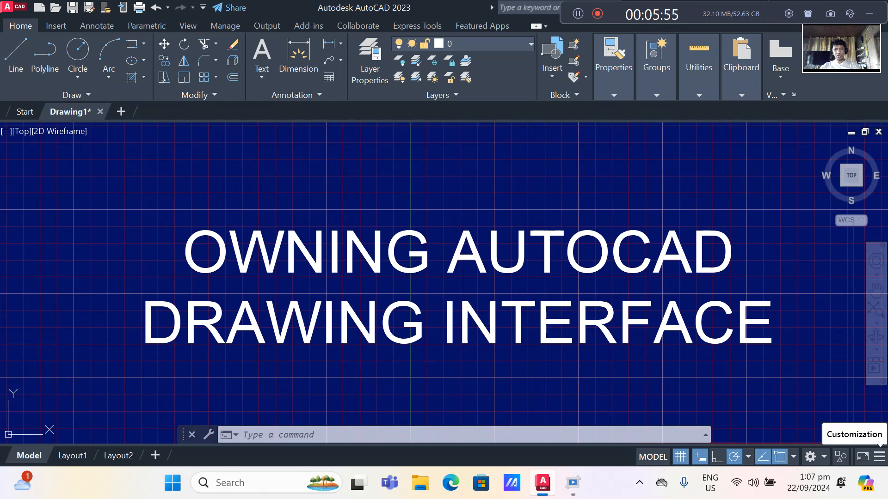
# Step: Open the status bar customization list
pyautogui.click(878, 456)
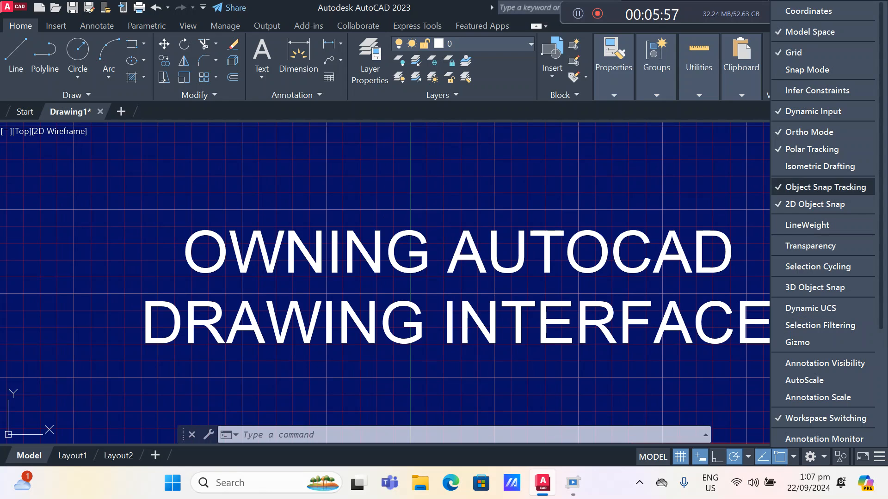